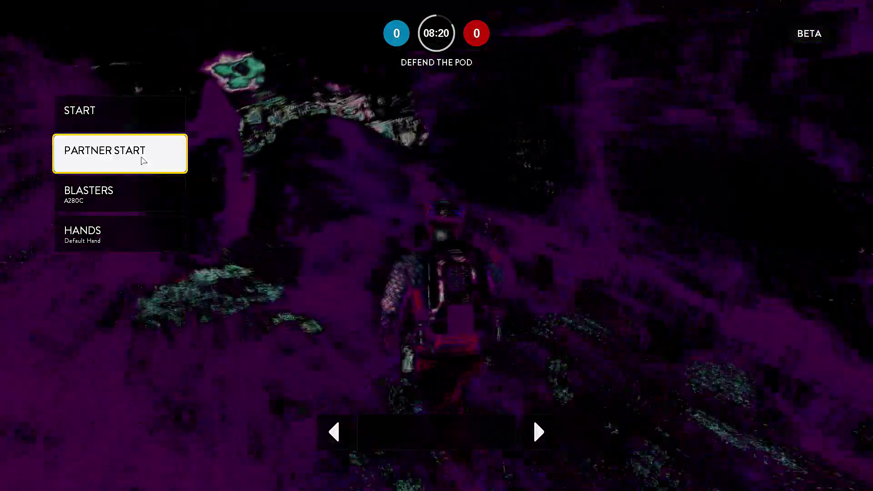
pyautogui.click(141, 152)
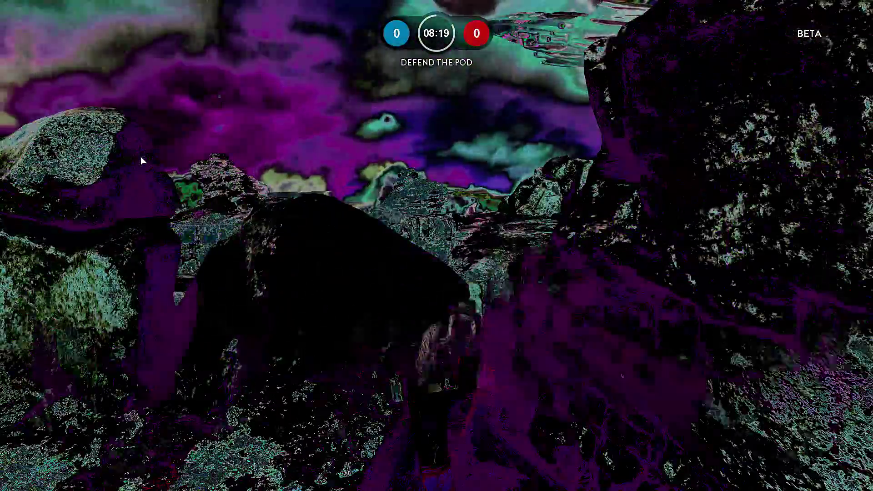